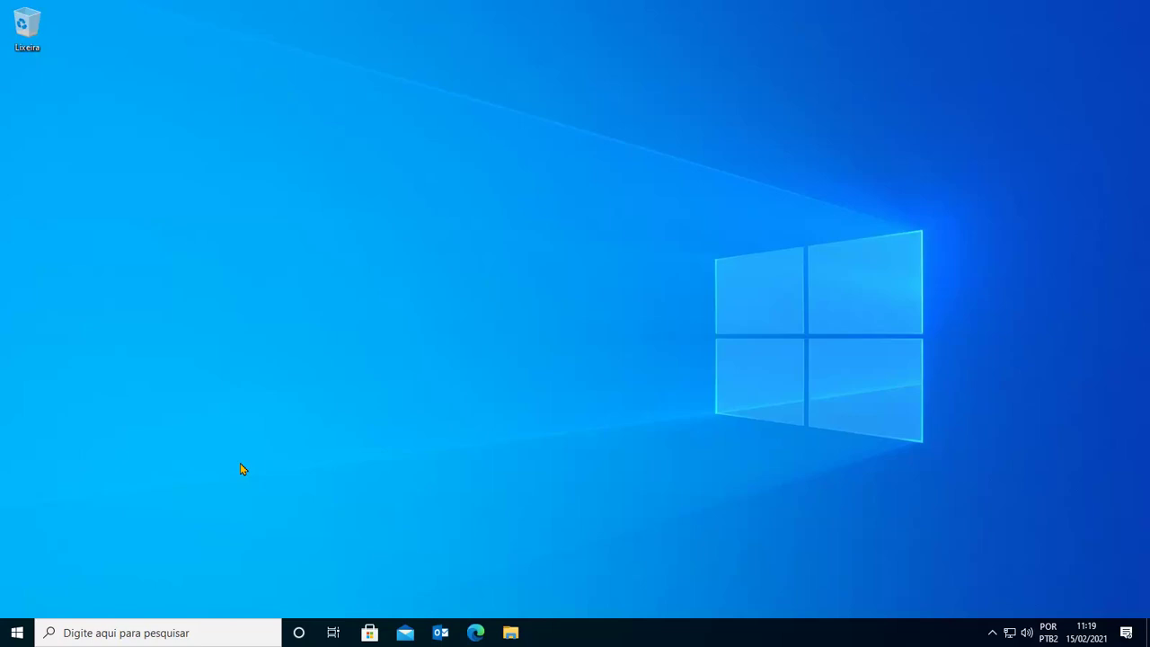
Step: From Configurações > Contas > Família e outros usuários, begin adding another person to this PC
click(18, 633)
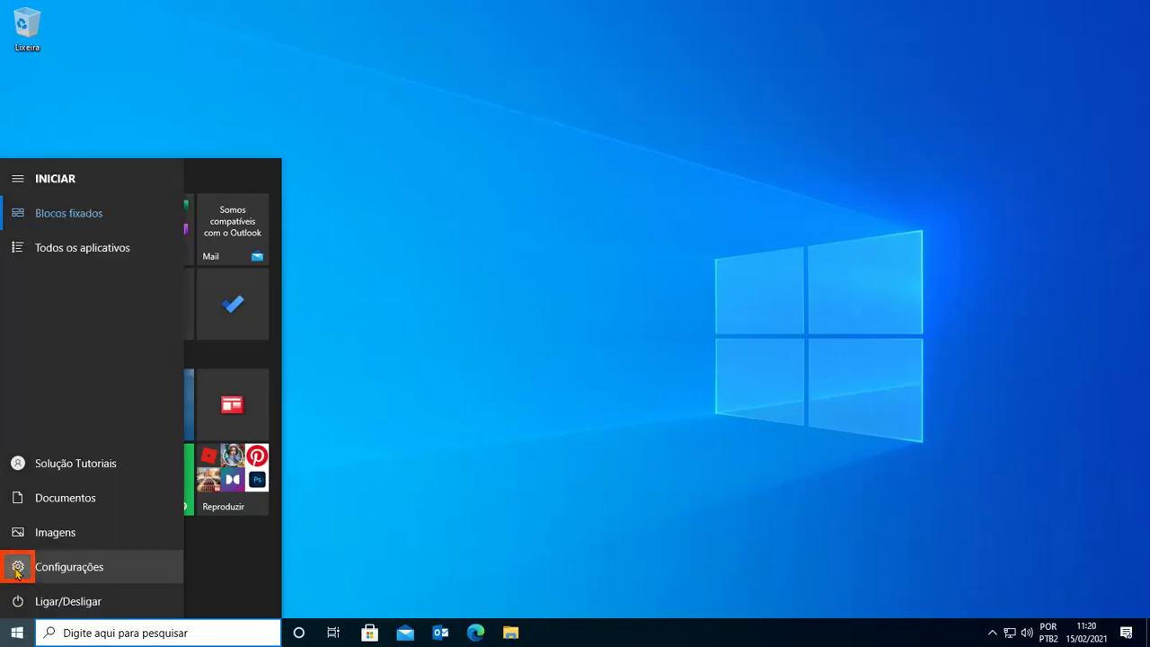
click(17, 568)
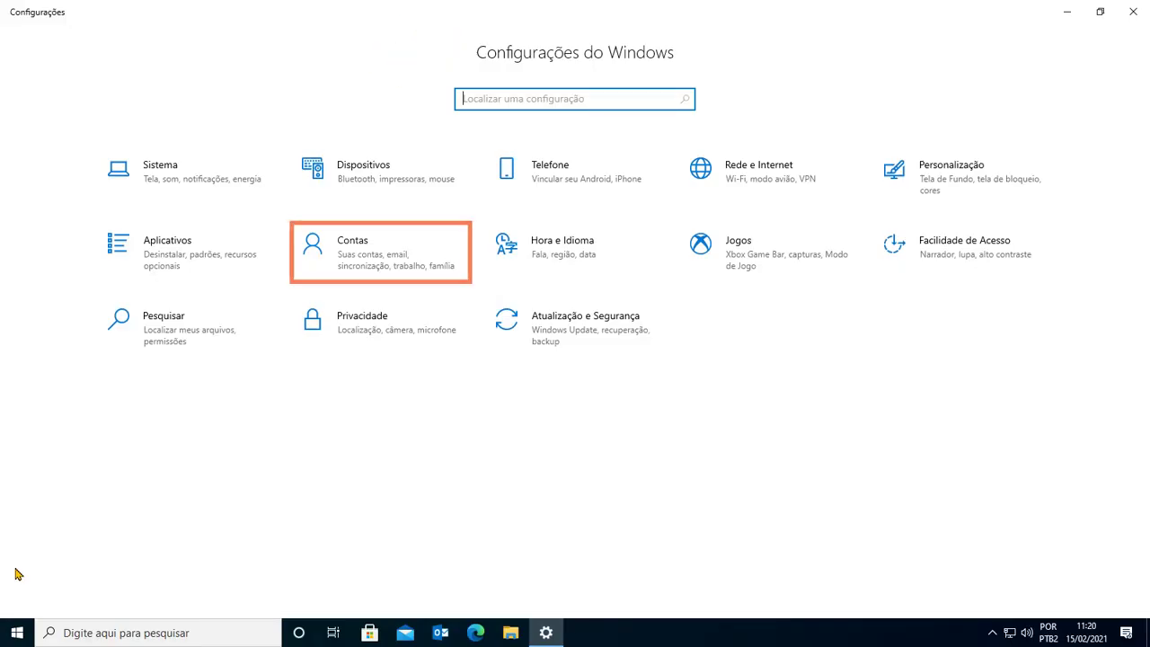
click(376, 260)
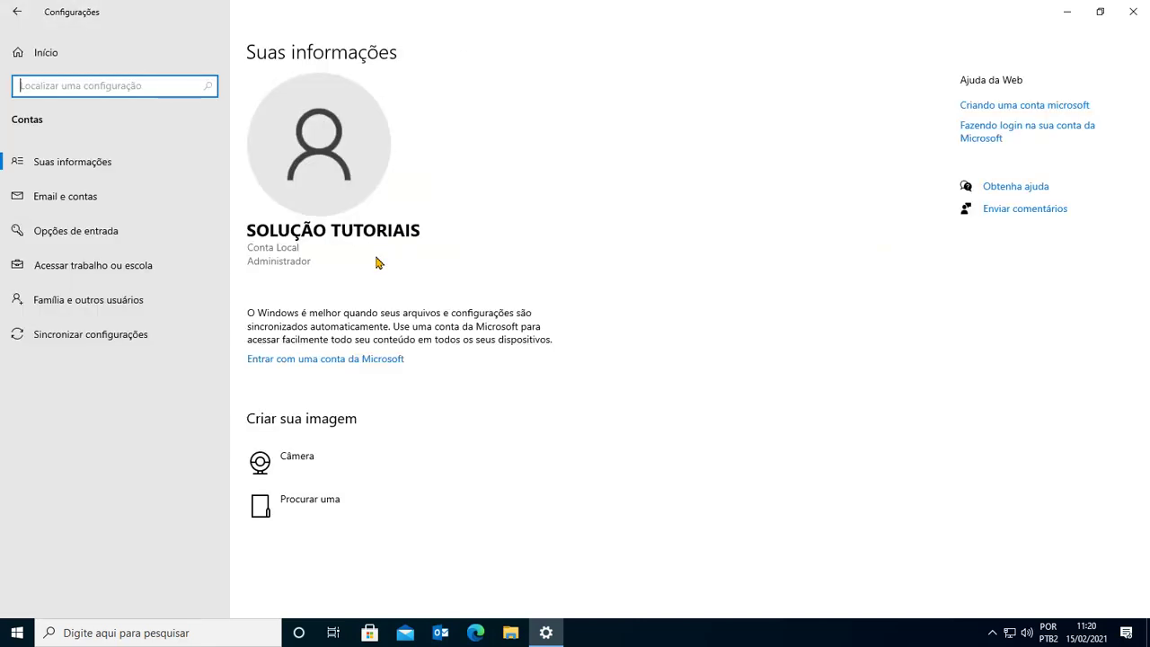
click(175, 304)
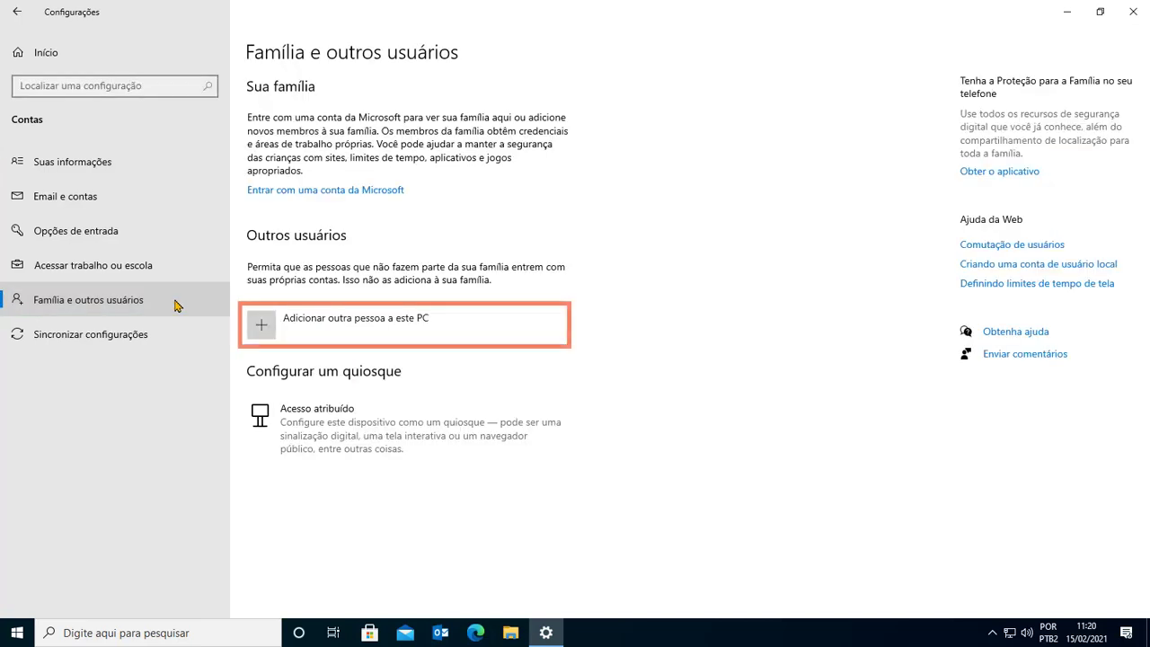
click(299, 330)
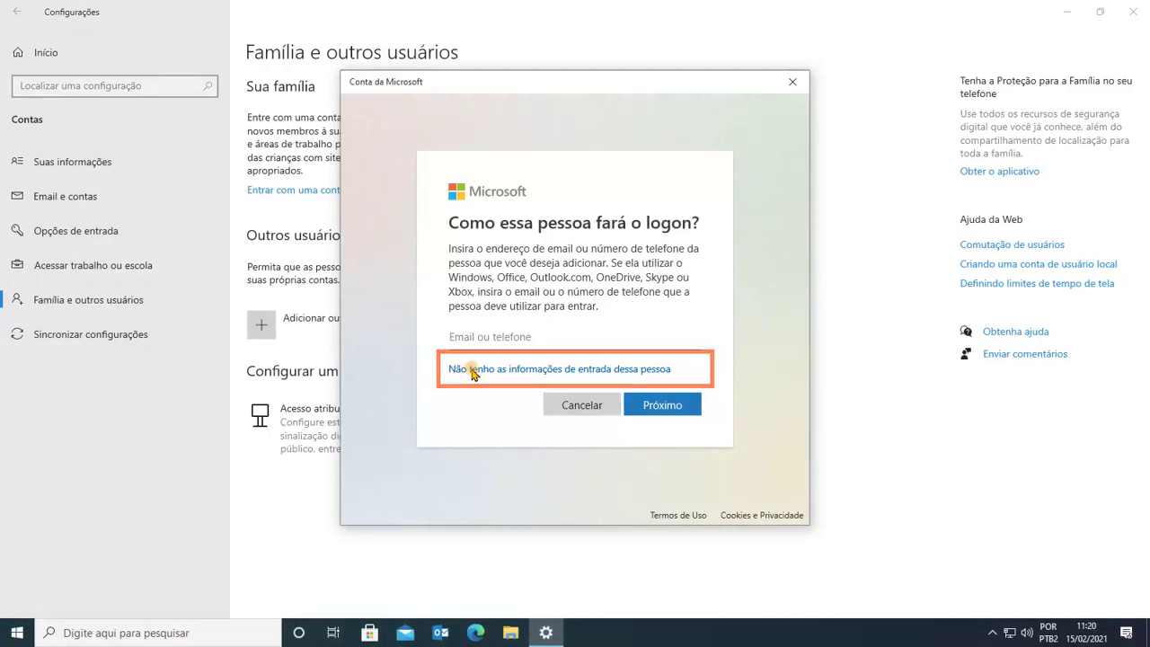
Step: Choose to add a user without sign-in info and without a Microsoft account
click(450, 368)
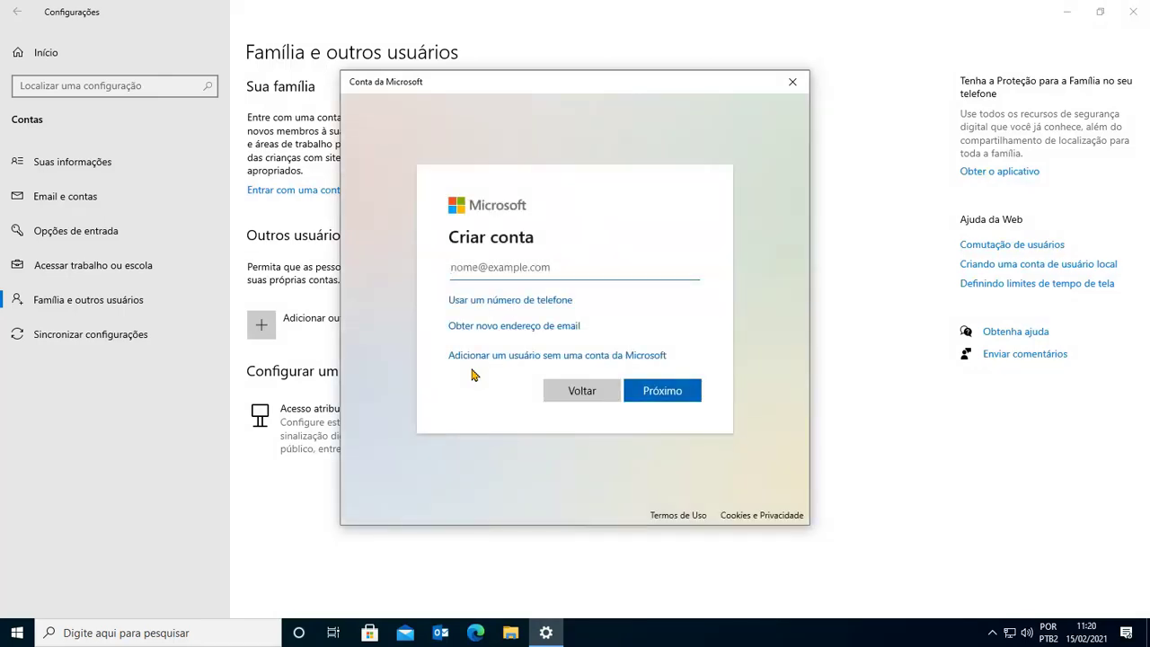
click(474, 357)
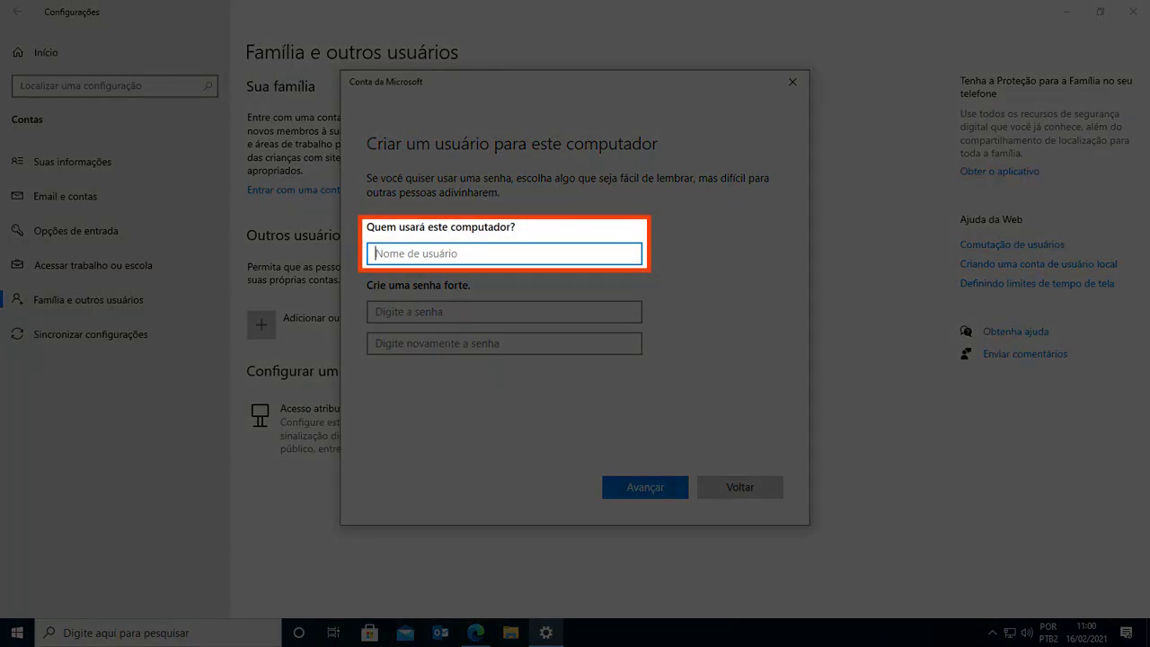
Step: Enter user name 'Usuário 1' and the account password twice, revealing the confirmation to check it
text(Usuário 1)
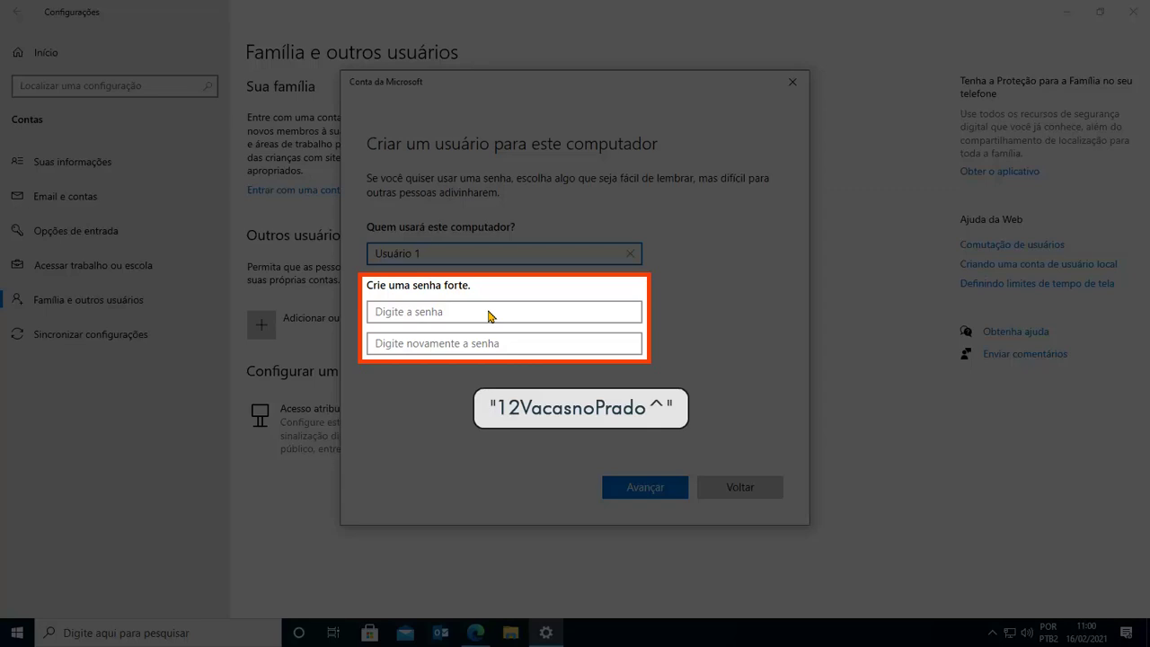
click(490, 312)
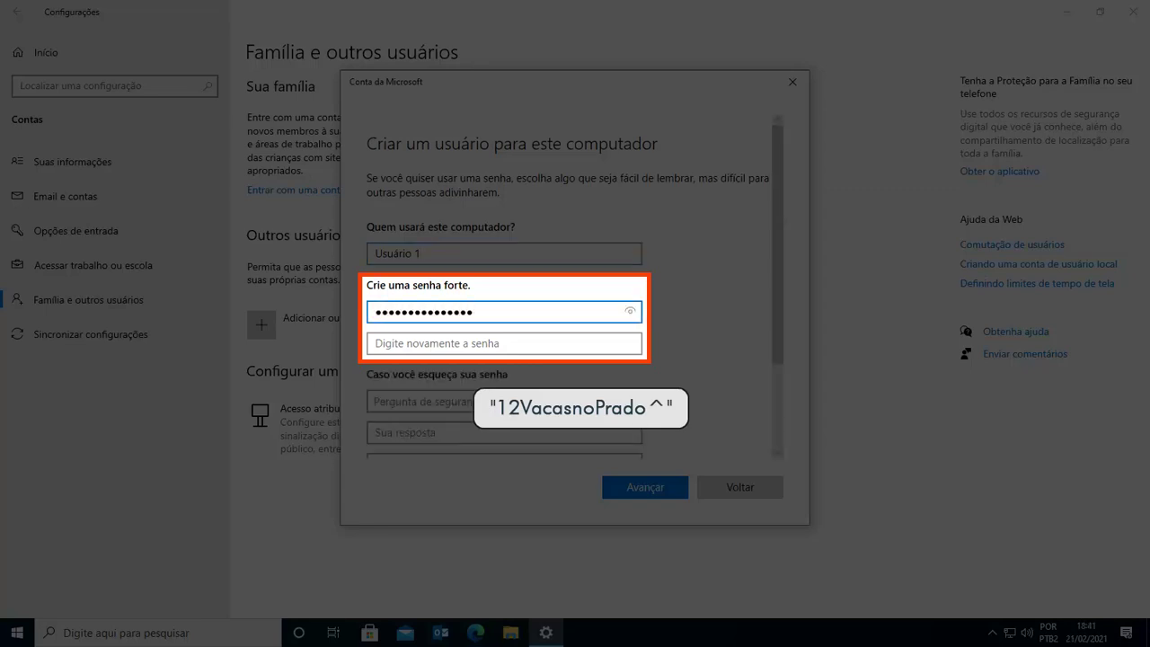
click(507, 346)
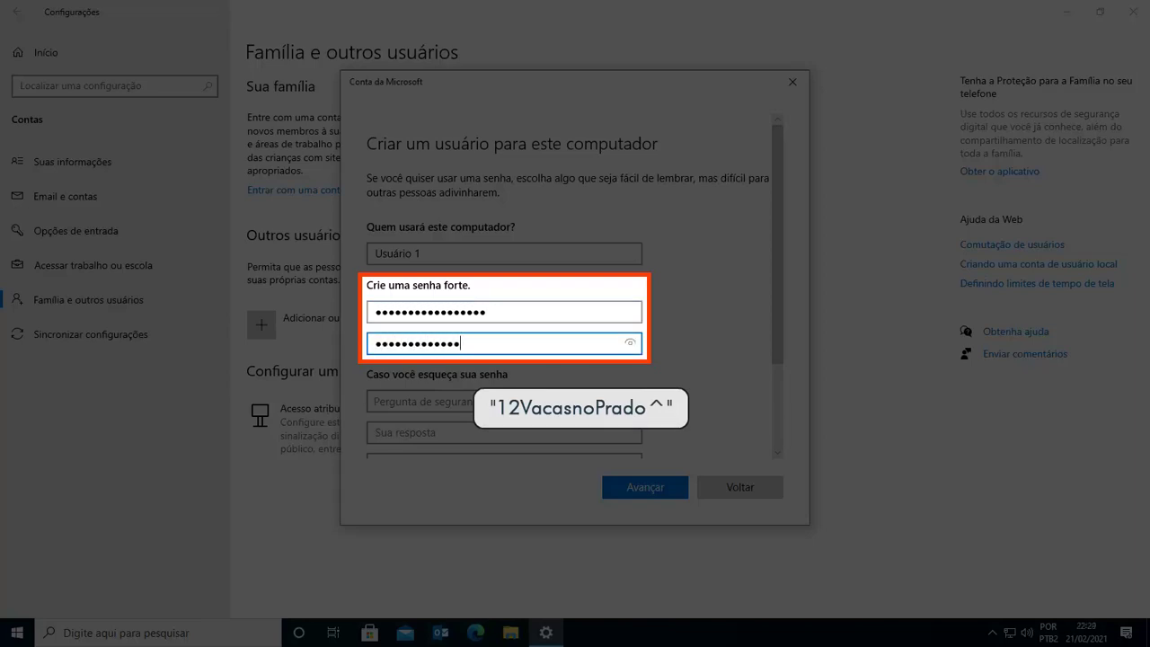
click(631, 344)
click(632, 345)
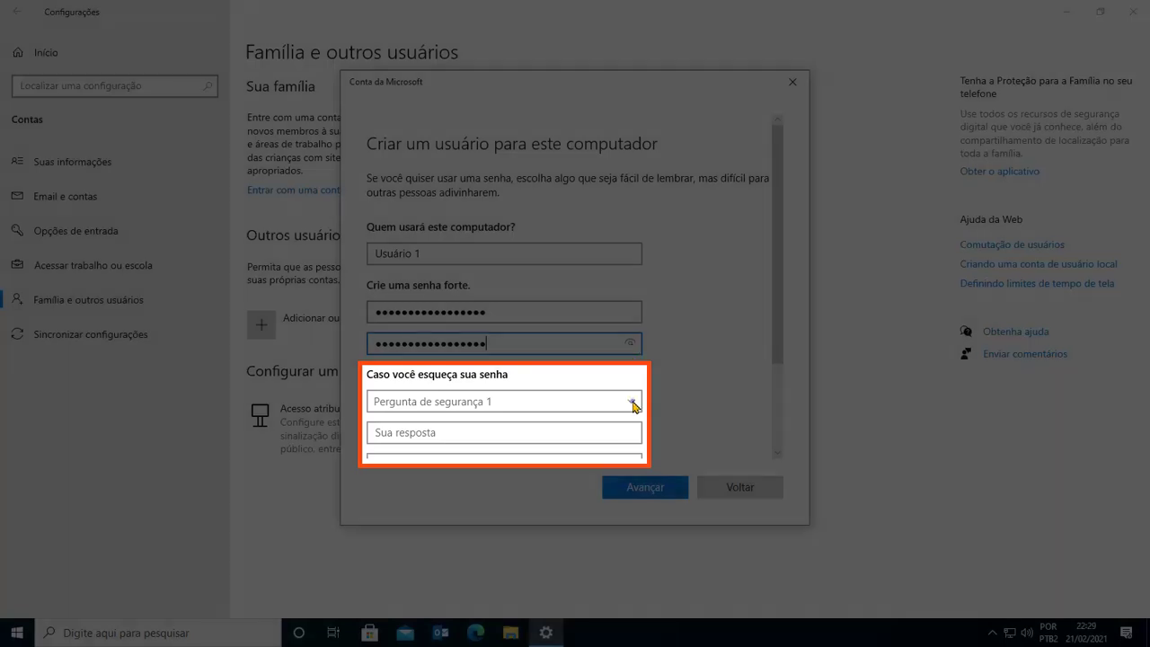
Step: Pick the city-of-birth question as the first security question and answer it
click(633, 404)
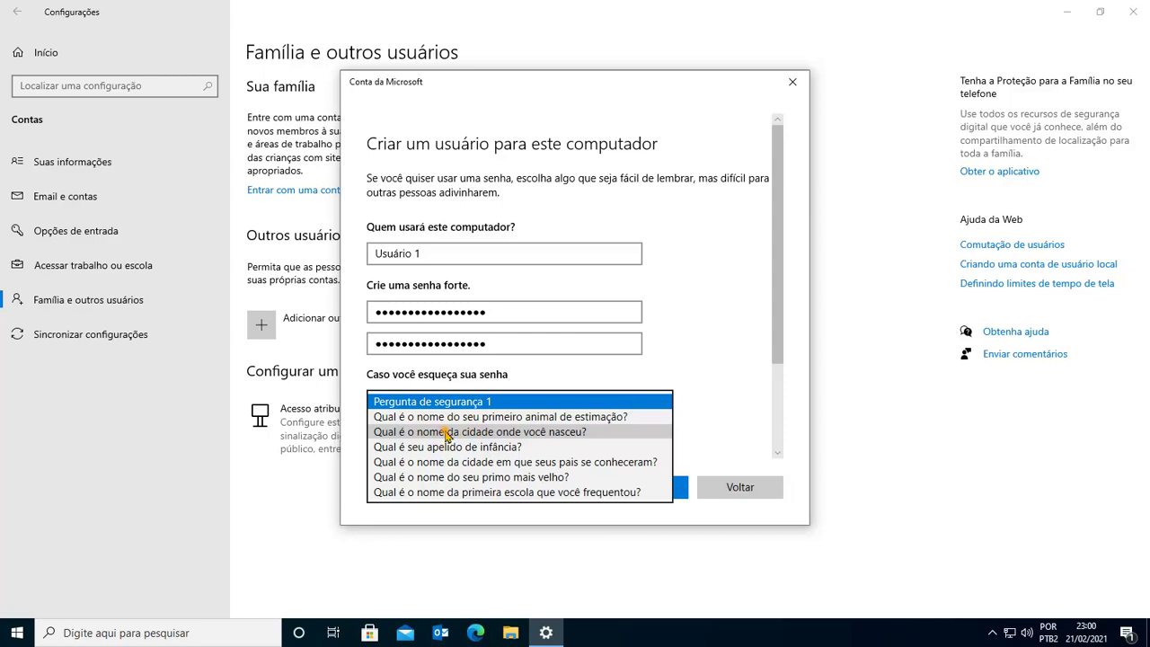
click(446, 431)
click(446, 433)
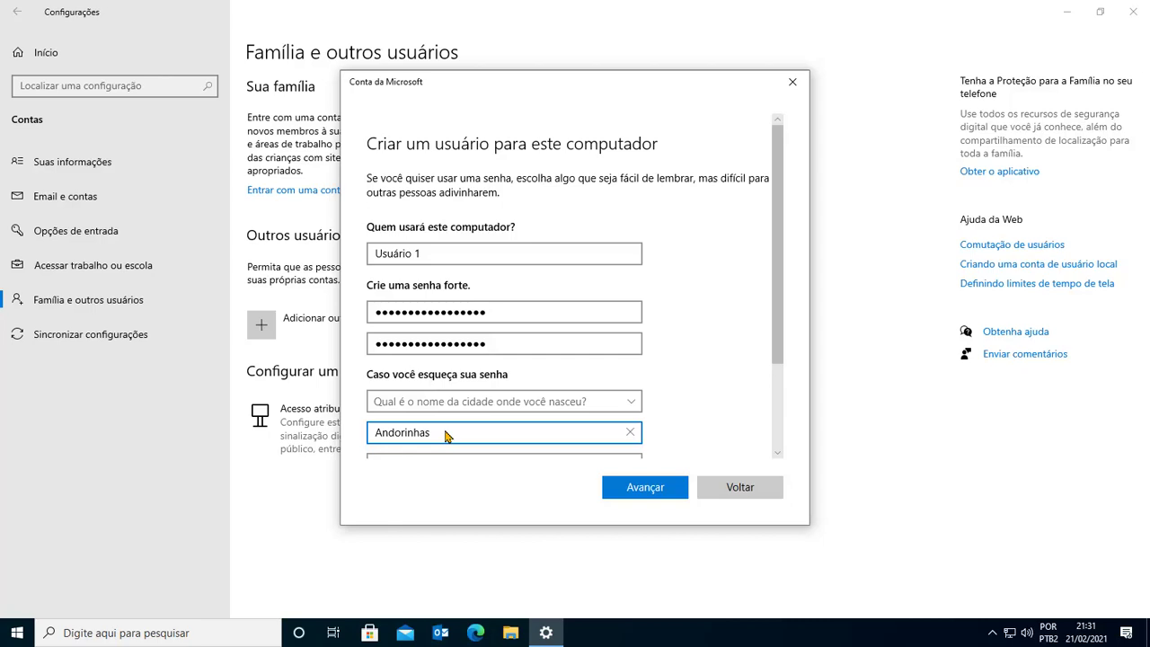
Step: Pick the childhood nickname question as the second security question and answer it
click(777, 454)
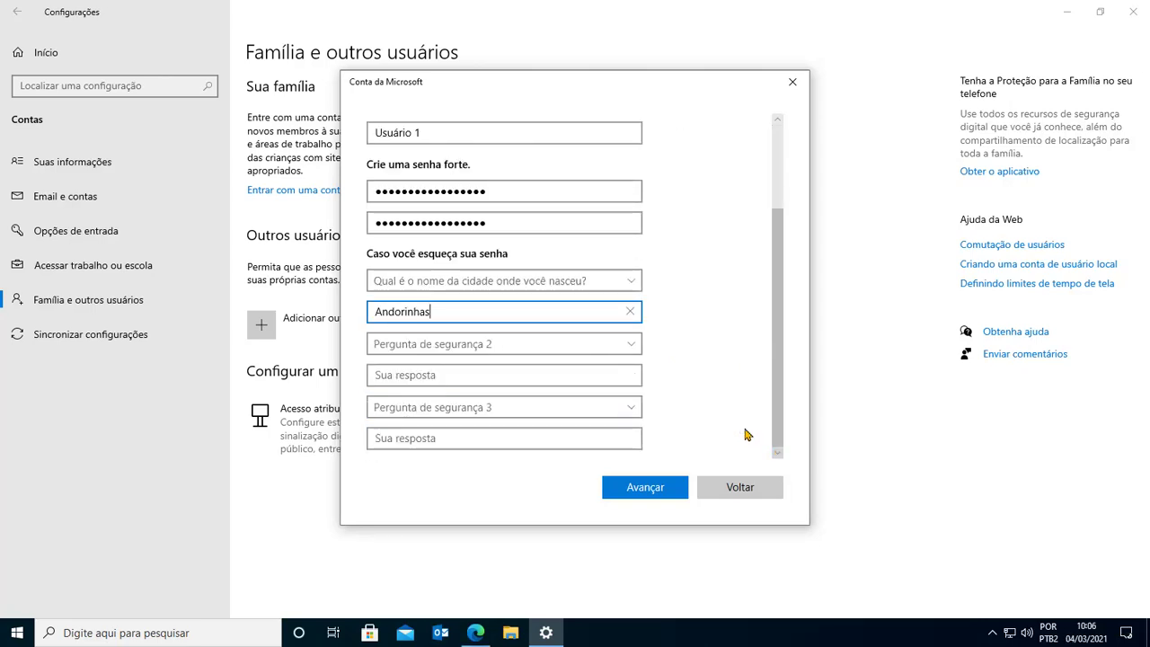
click(631, 345)
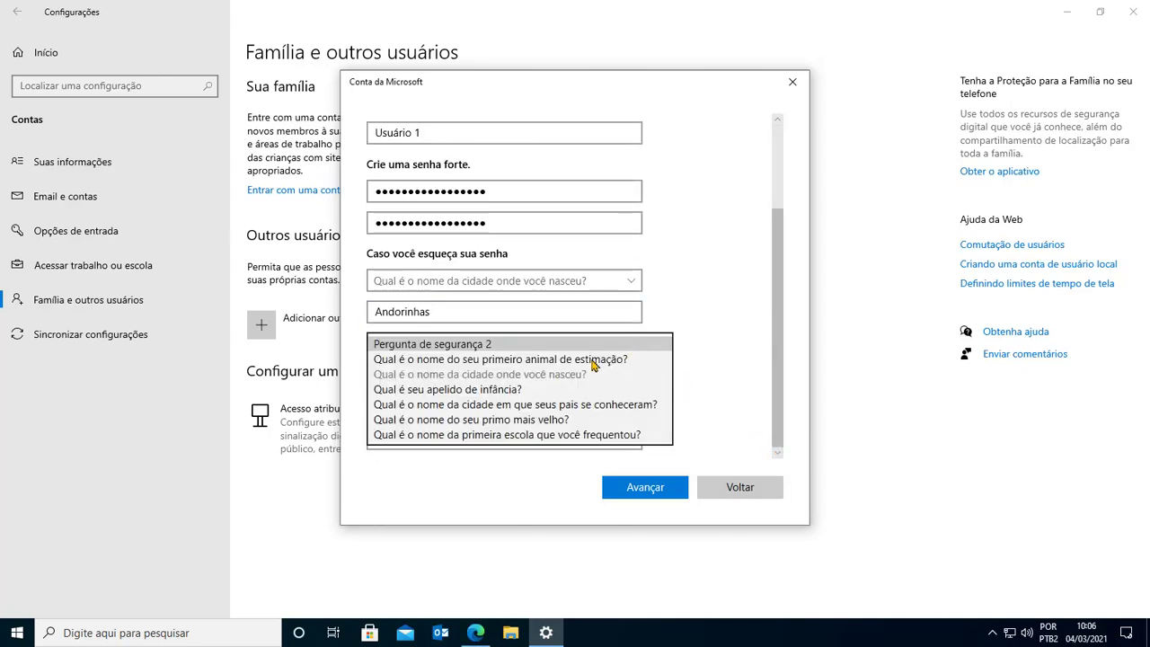
click(527, 390)
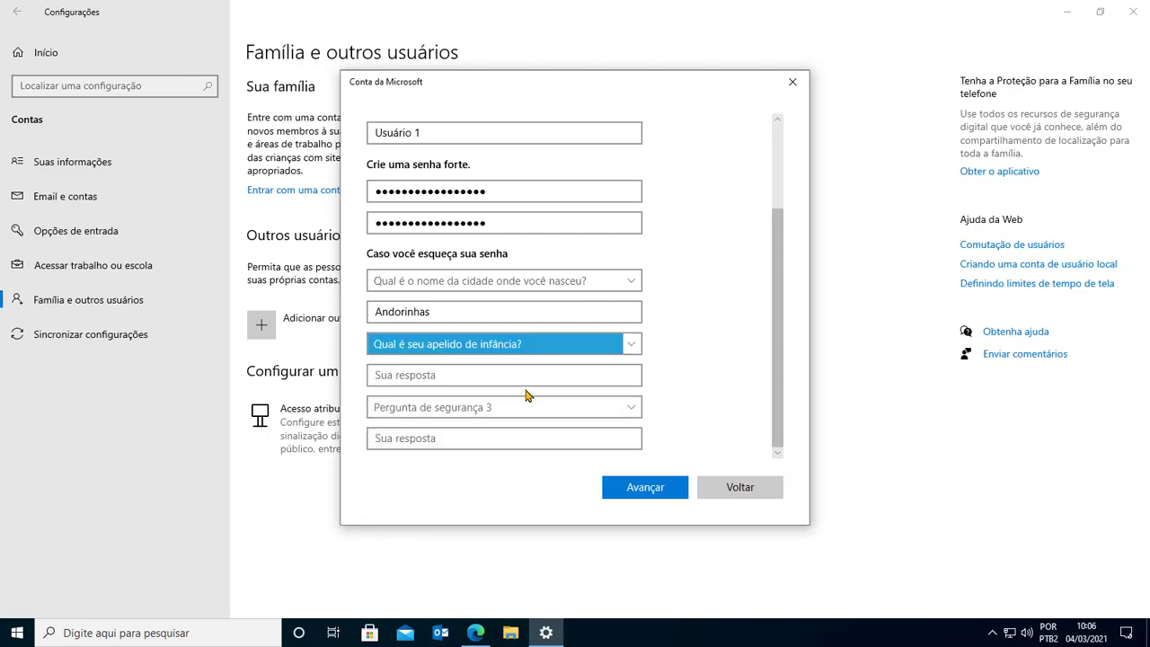
click(445, 375)
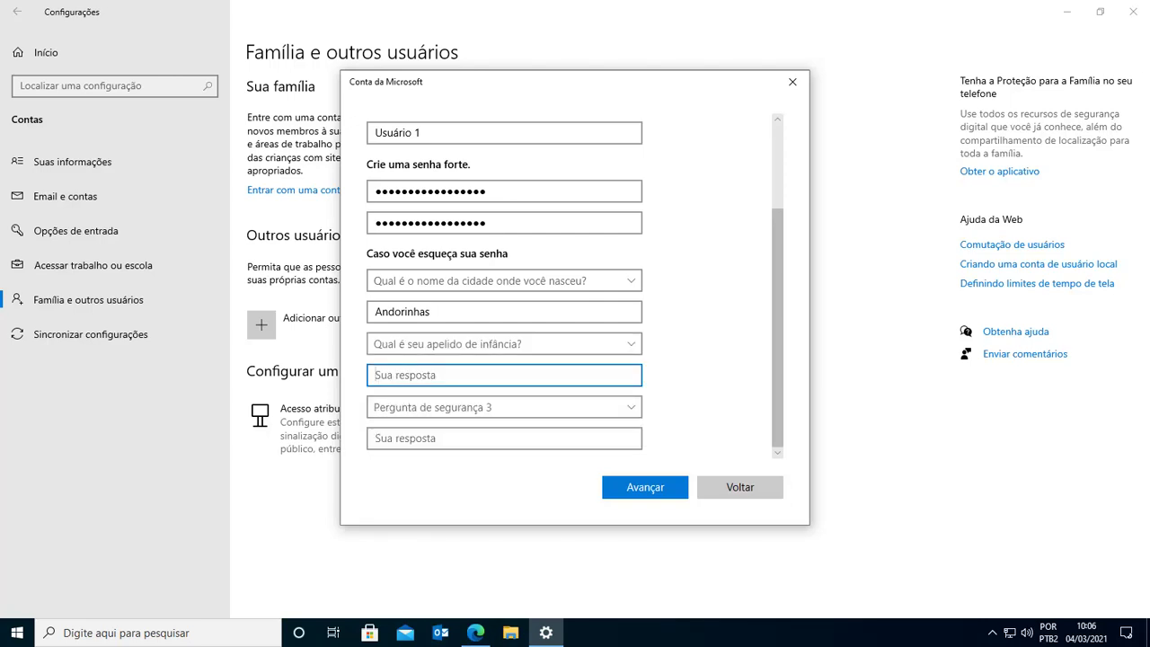
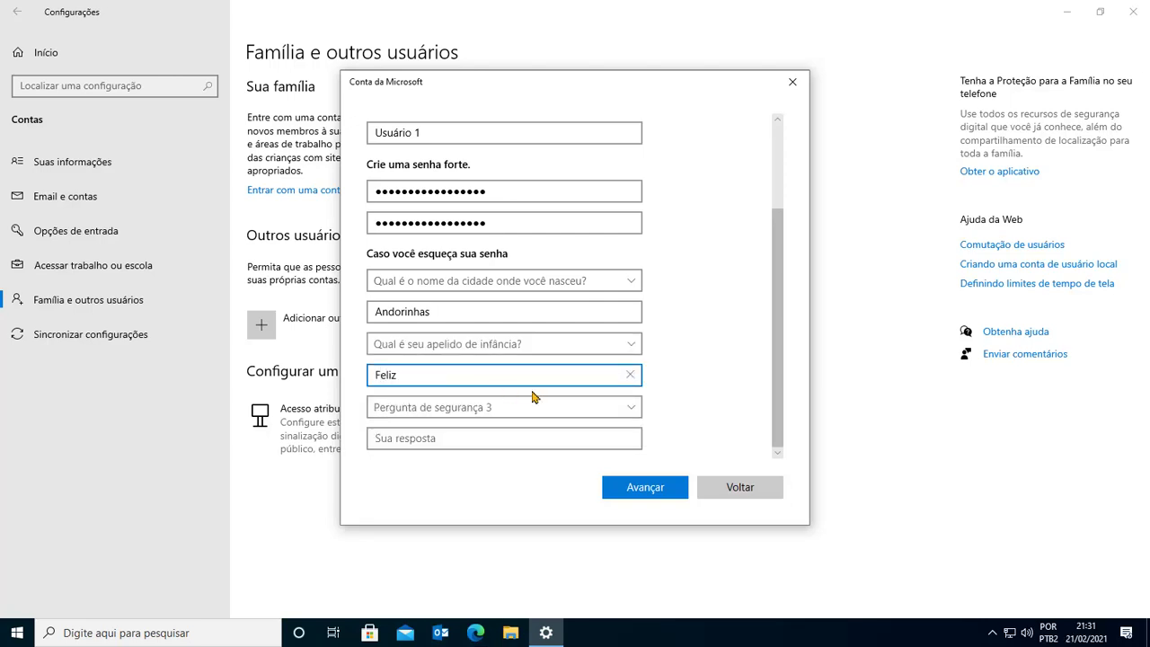
Step: Pick the first-school question as the third security question, answer it, and create the account
click(629, 407)
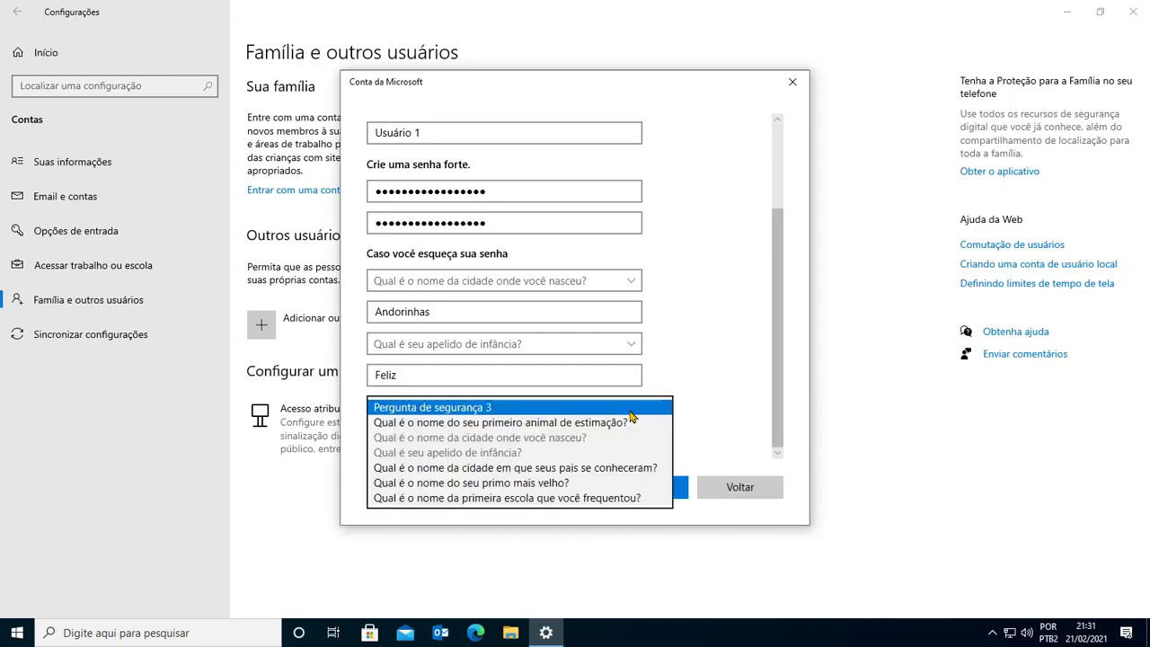
click(509, 498)
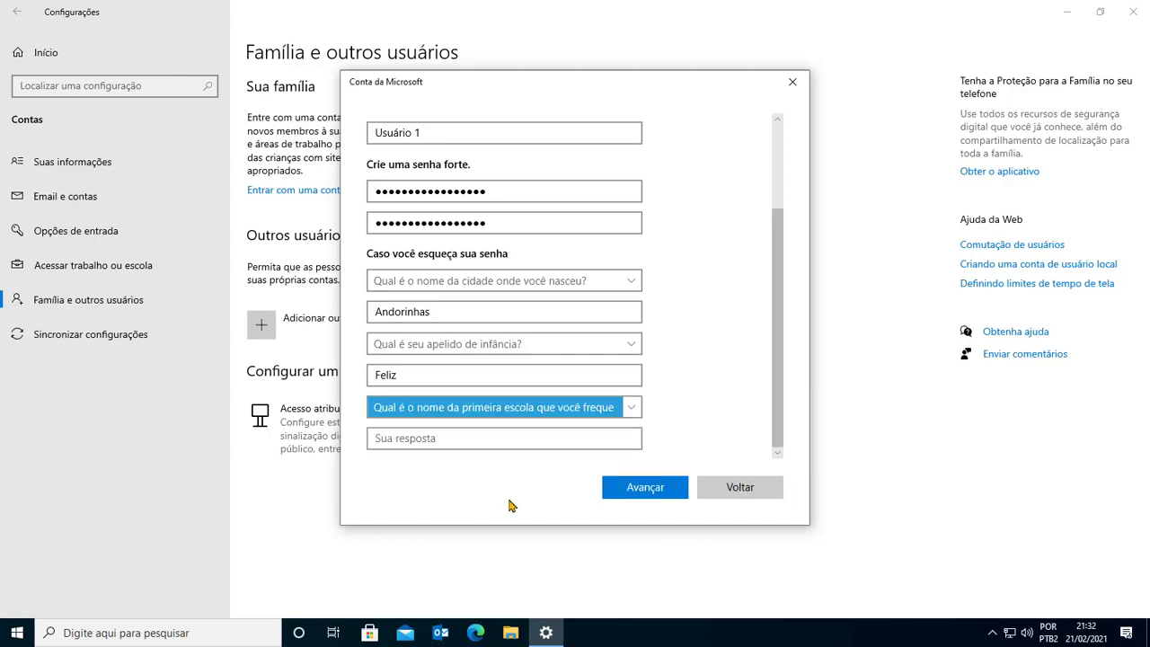
click(444, 440)
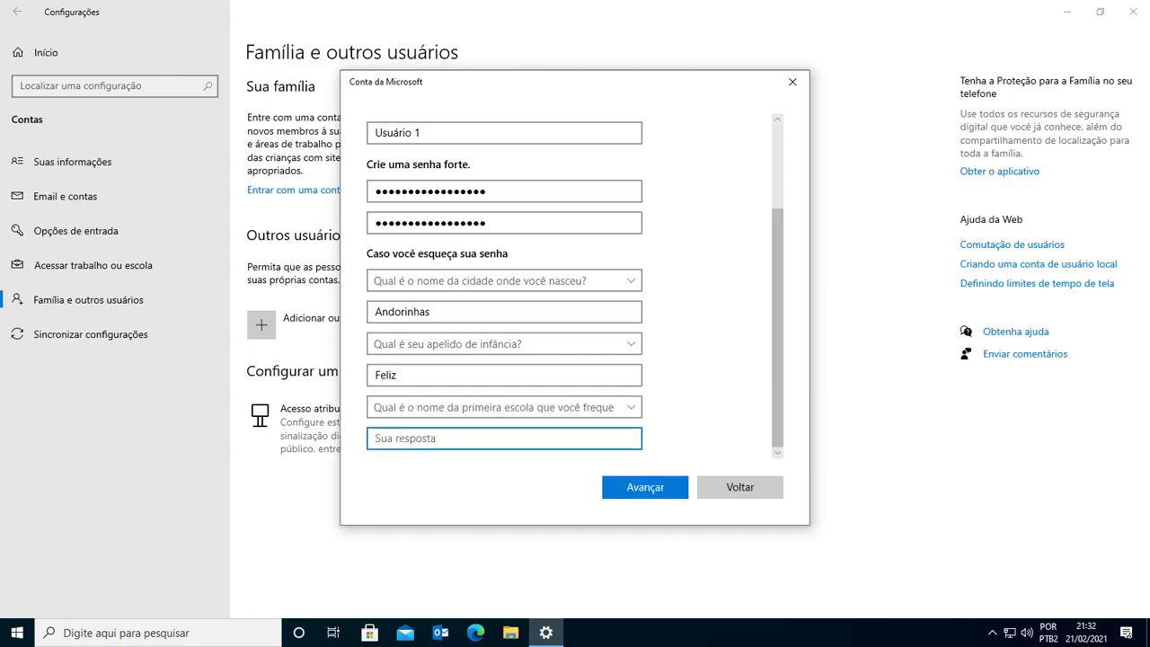
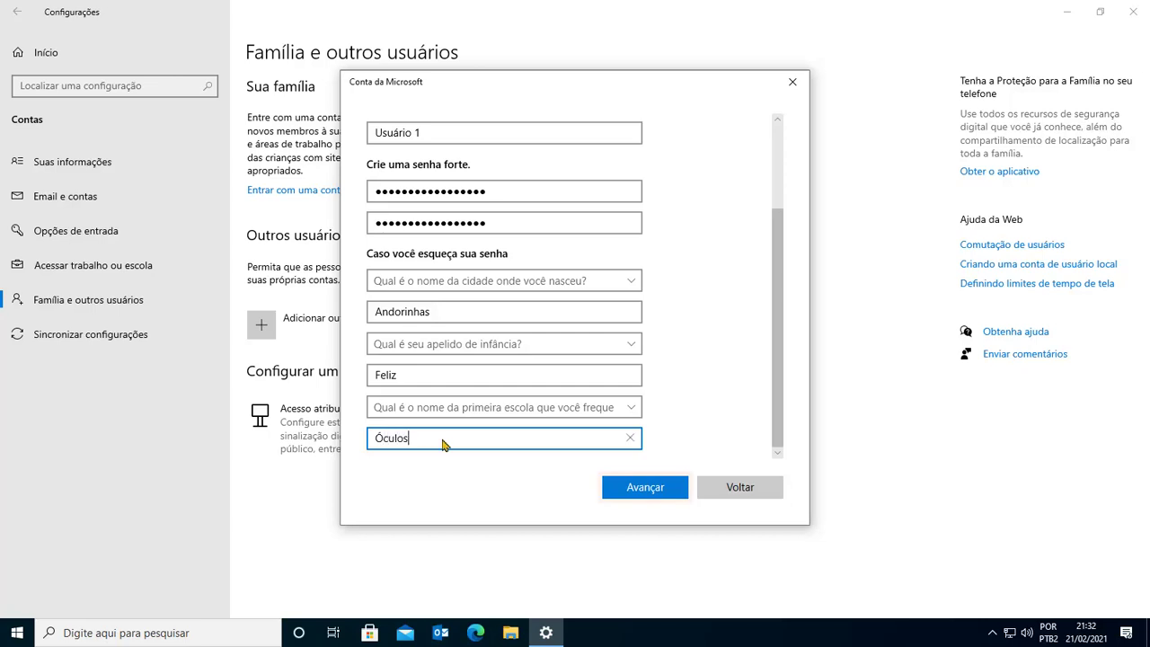
click(644, 487)
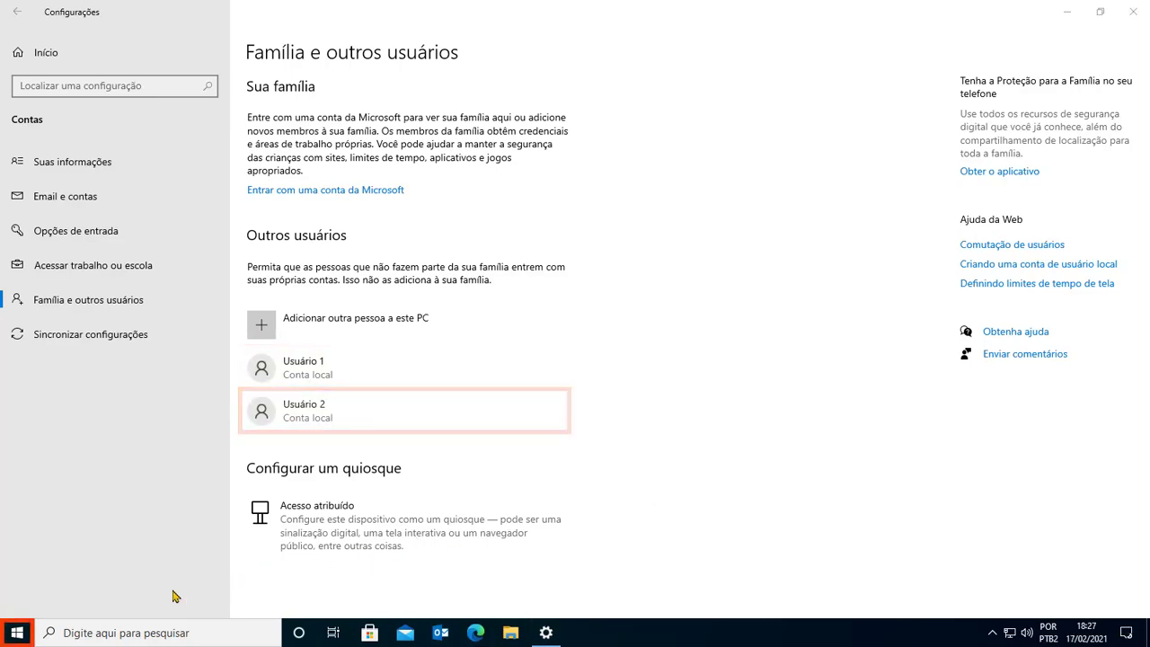
Step: Check the Start menu account list shows Usuário 1 and Usuário 2, then close Start
click(16, 633)
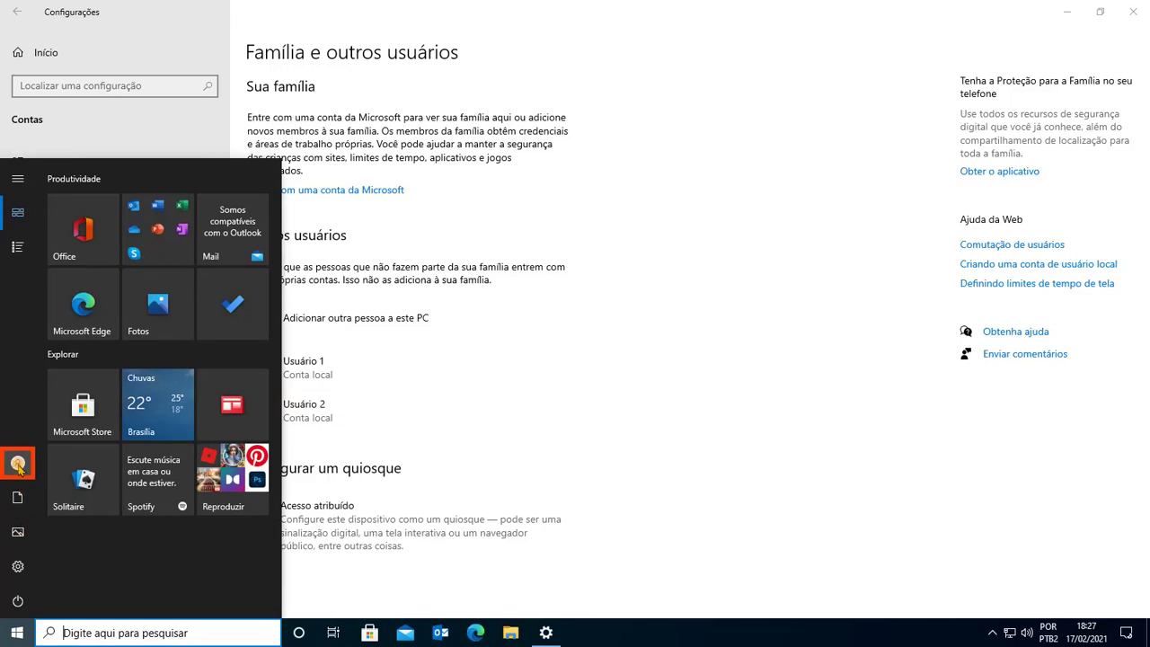
click(18, 464)
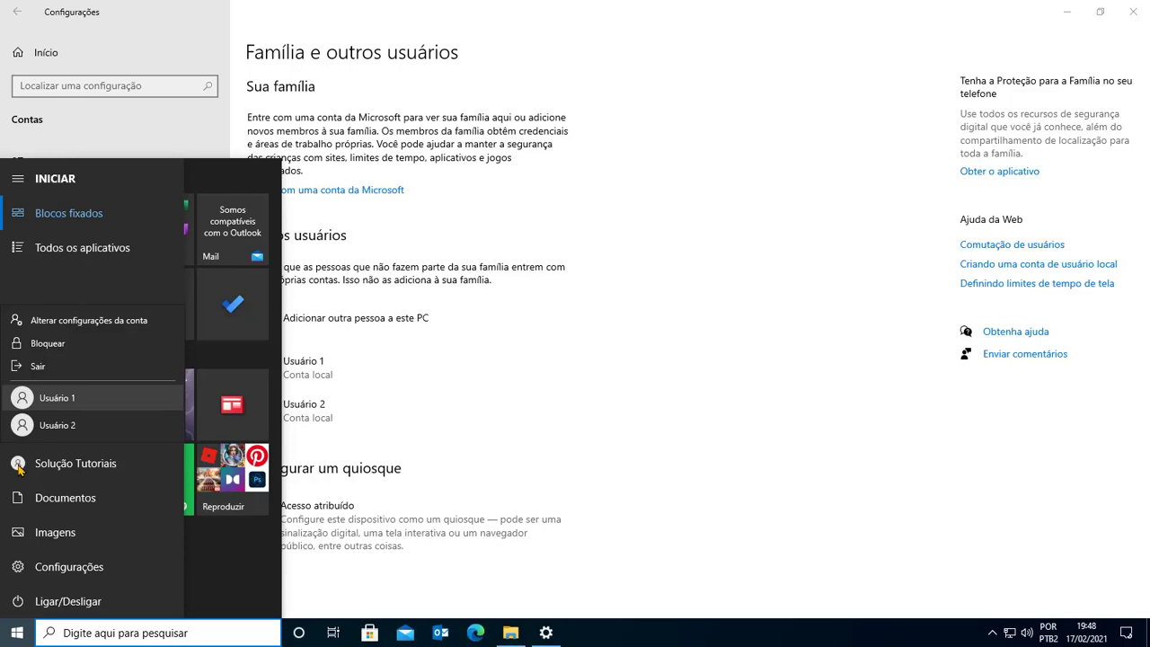
click(16, 632)
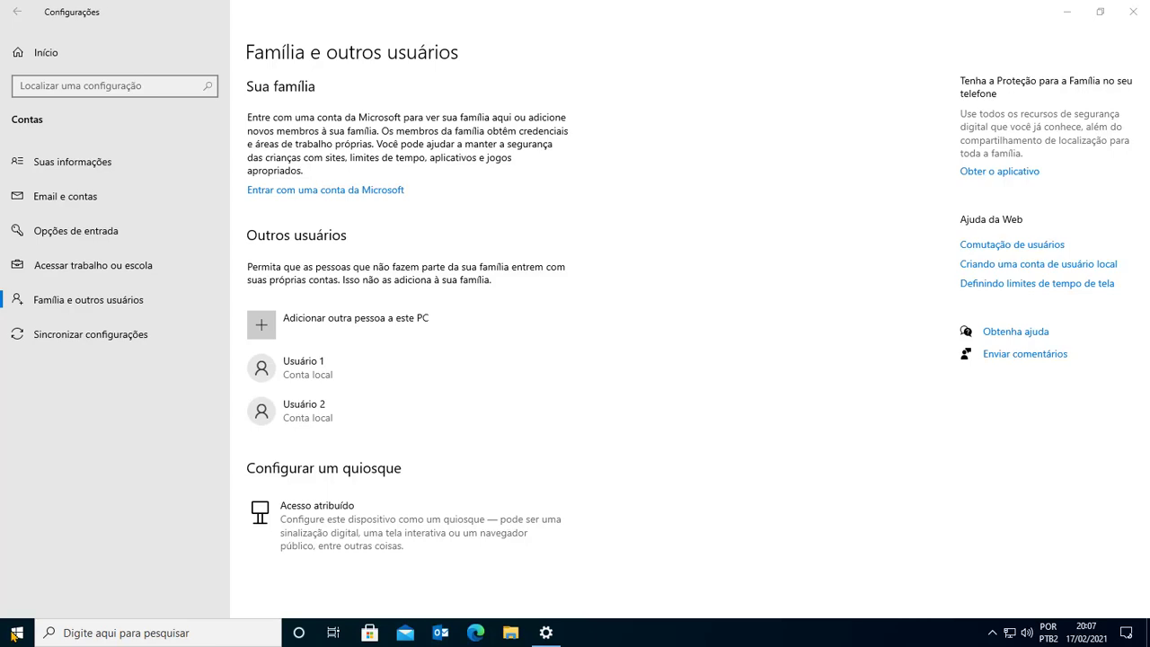
Step: Change Usuário 1's account type to Administrador and confirm
click(349, 370)
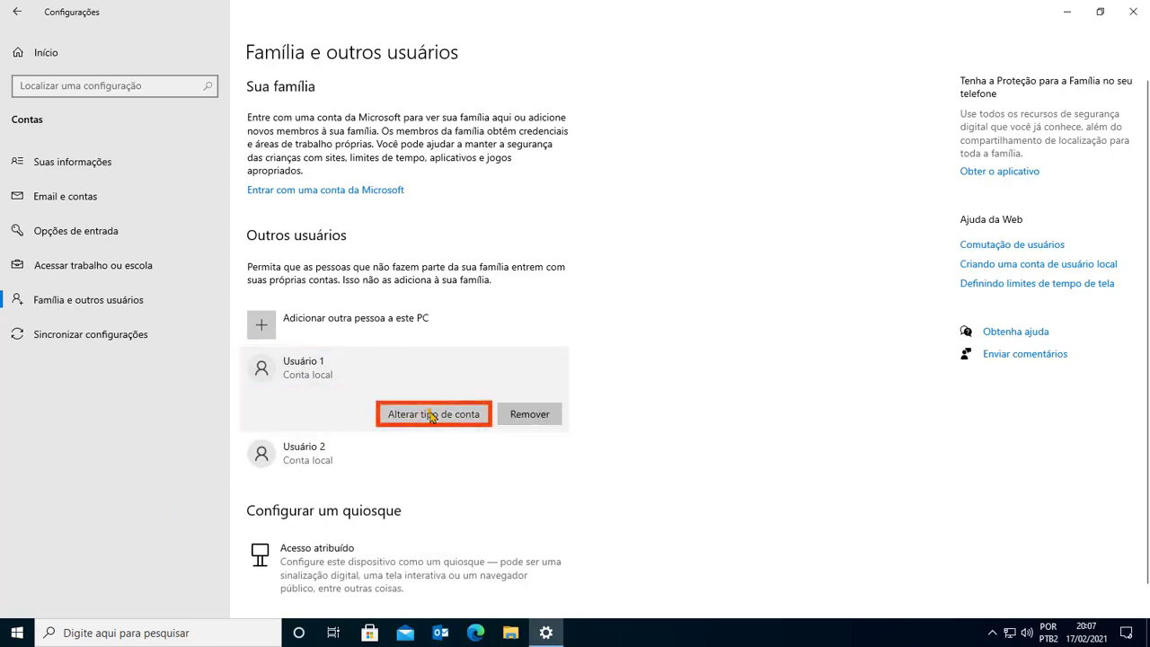
click(433, 414)
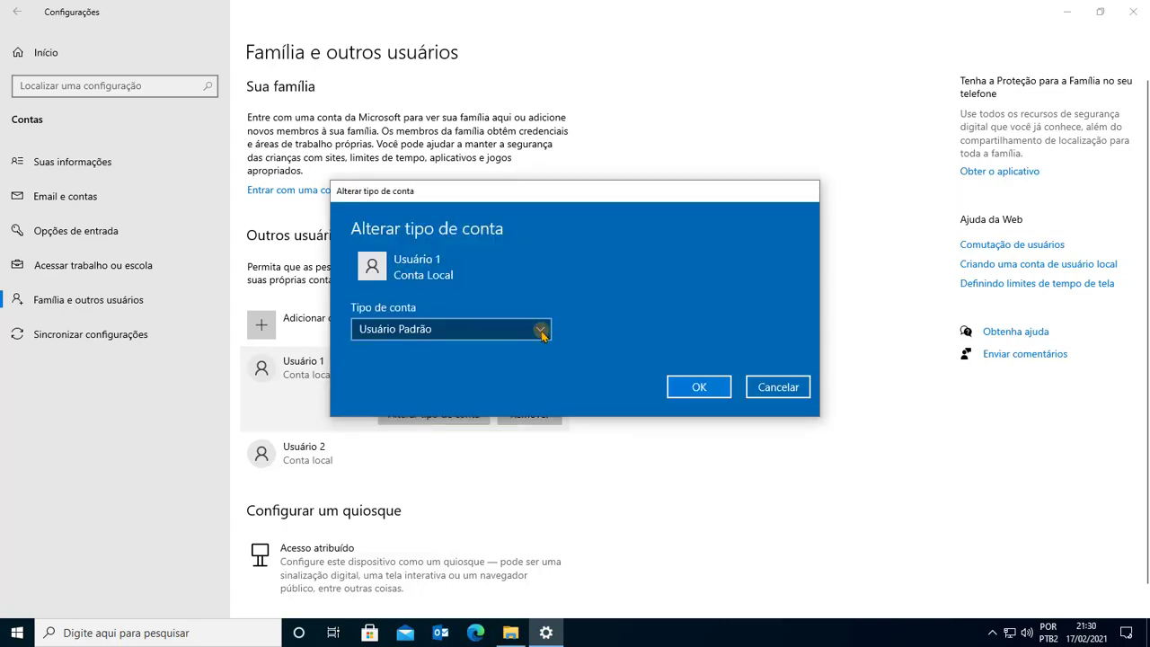
click(541, 328)
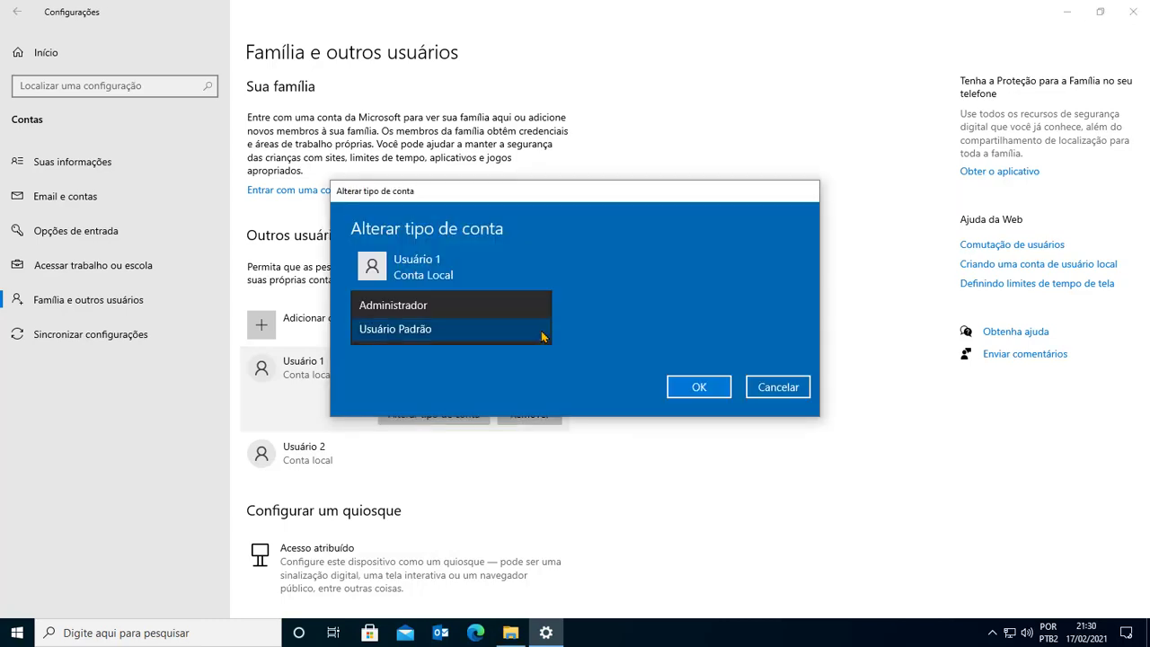
click(459, 305)
click(696, 387)
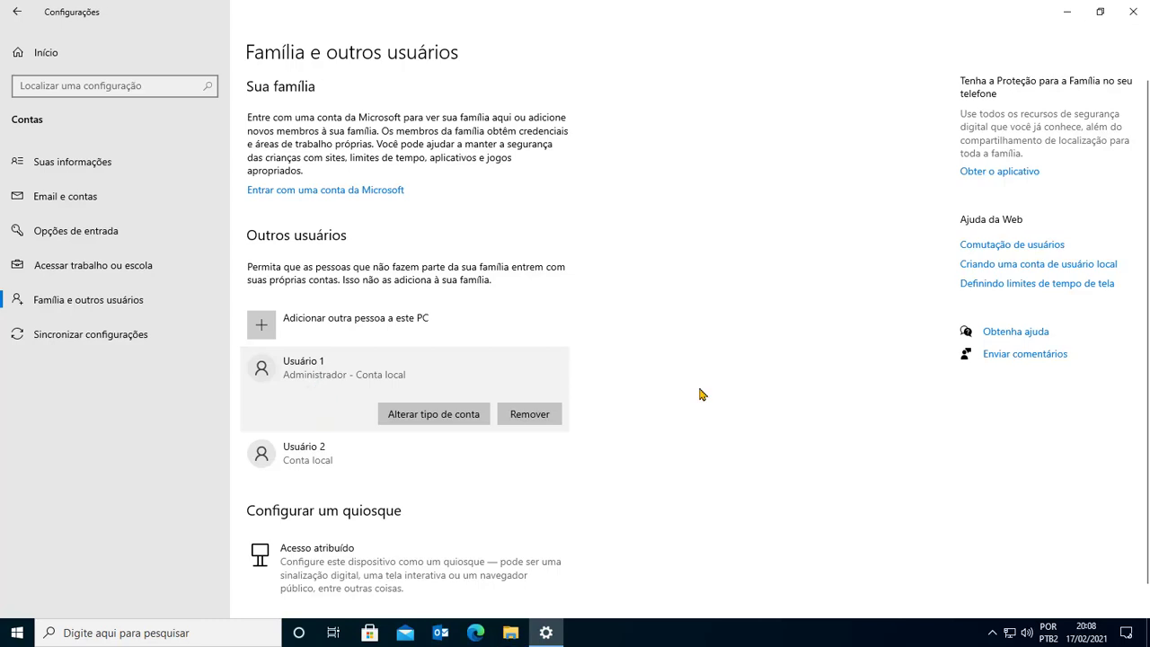
Step: Remove Usuário 2, confirming deletion of its account and data
click(316, 455)
click(530, 458)
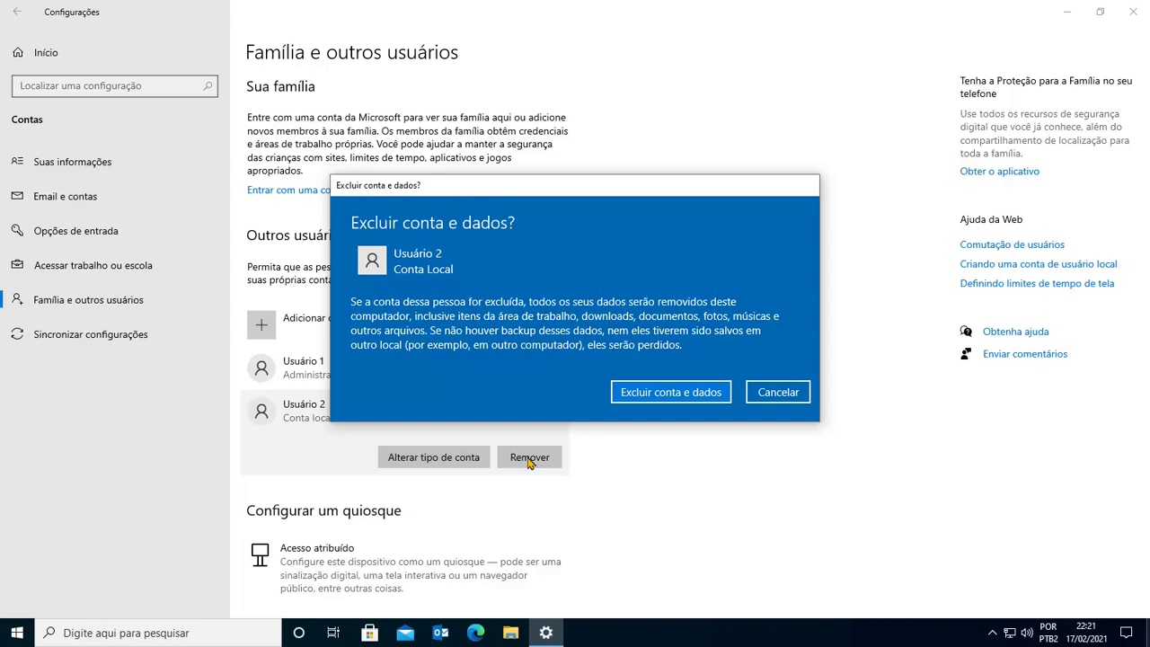
click(672, 392)
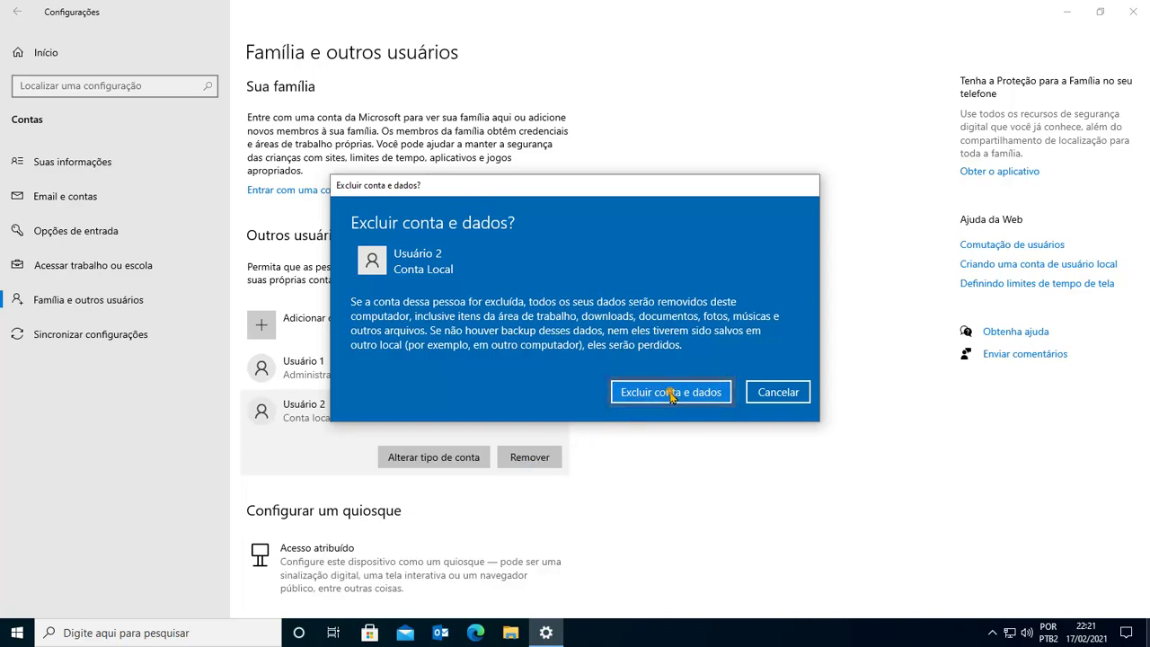